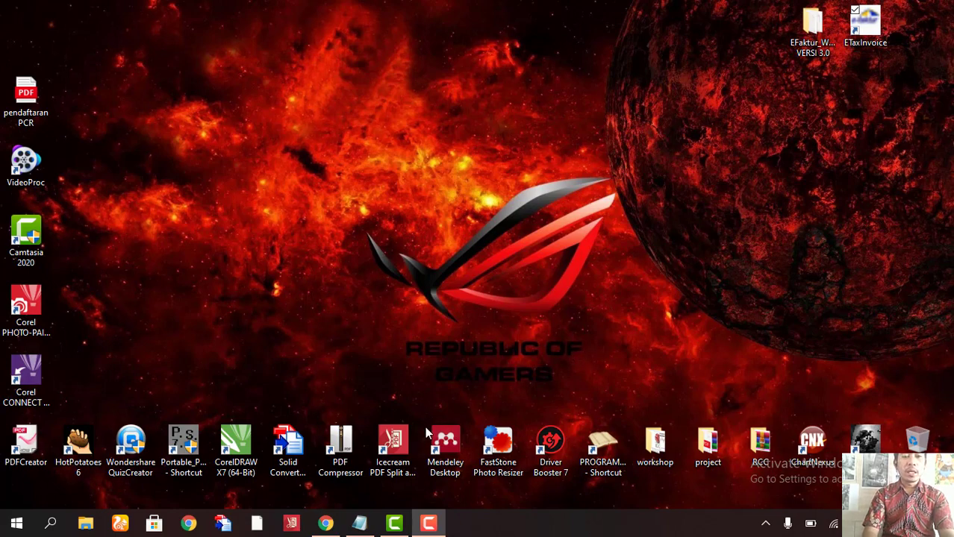
- Switch to Chrome, go to edmodo.com and open its login page
click(327, 526)
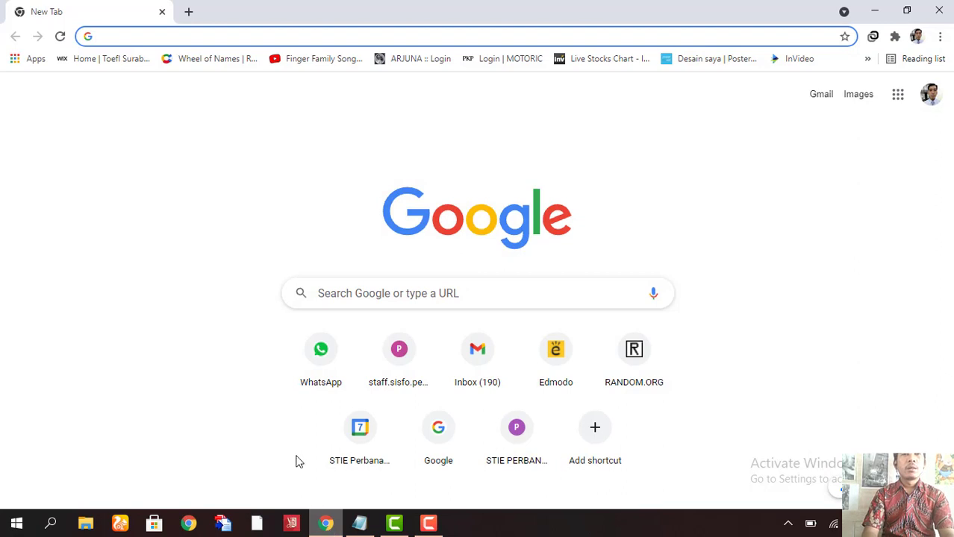
click(216, 36)
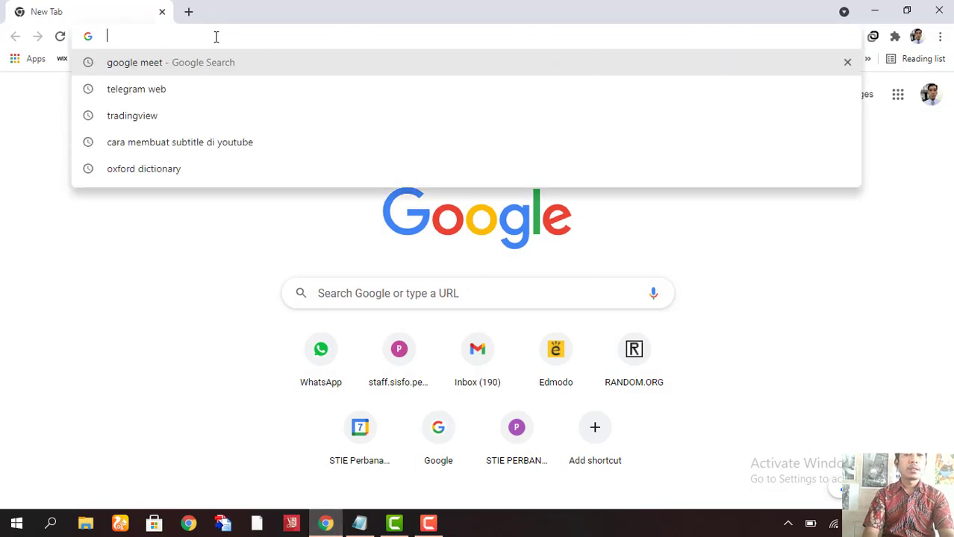
text(edmodo.com)
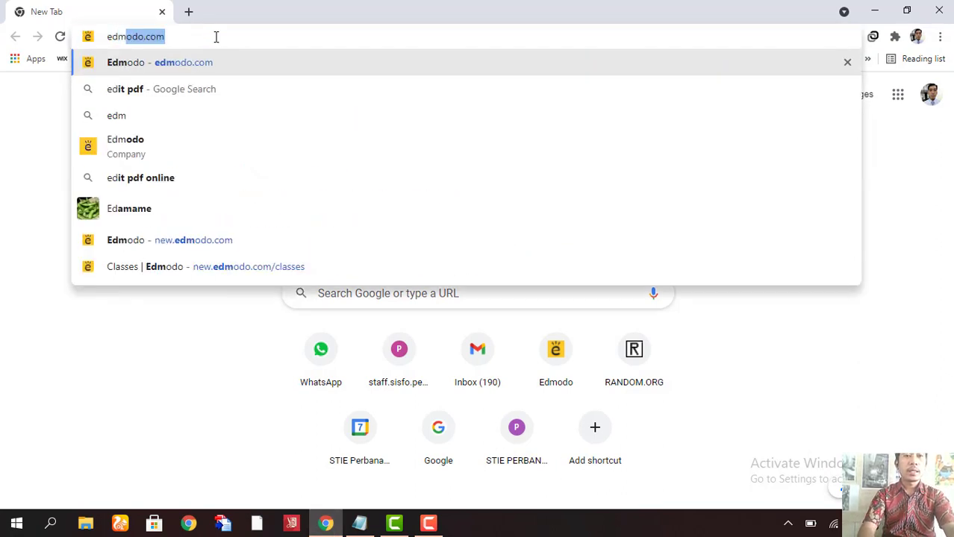
key(Return)
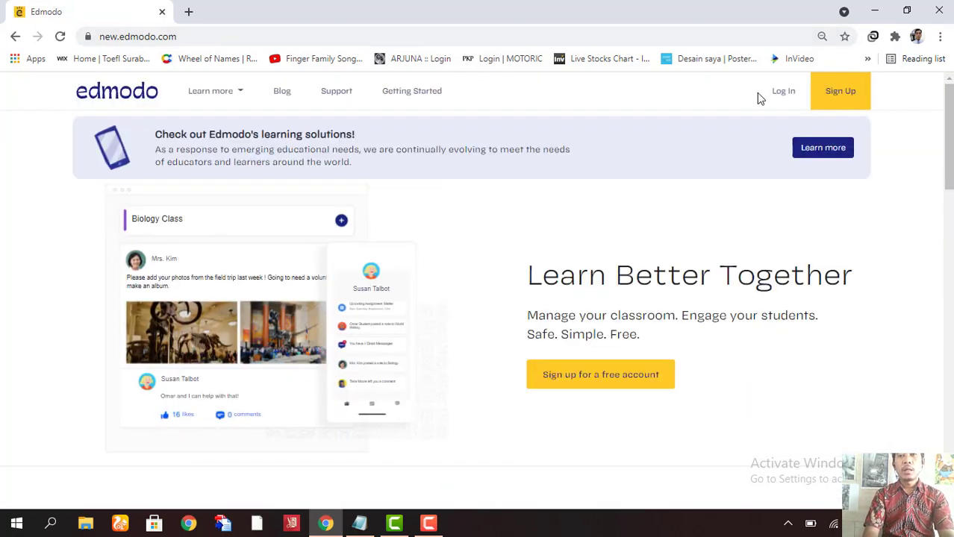
click(793, 98)
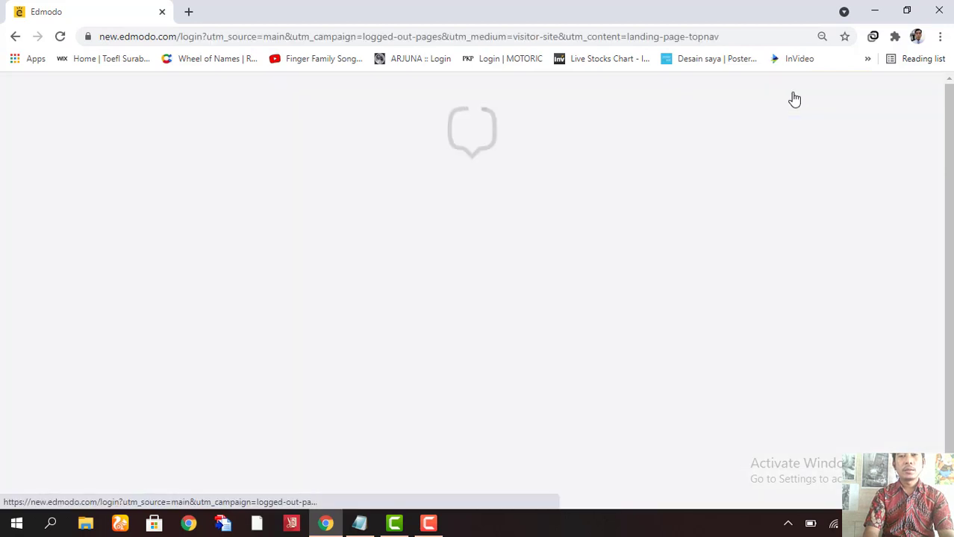
- Log in to the Edmodo account with the account e-mail and the account password
scroll(472, 291, down, 2)
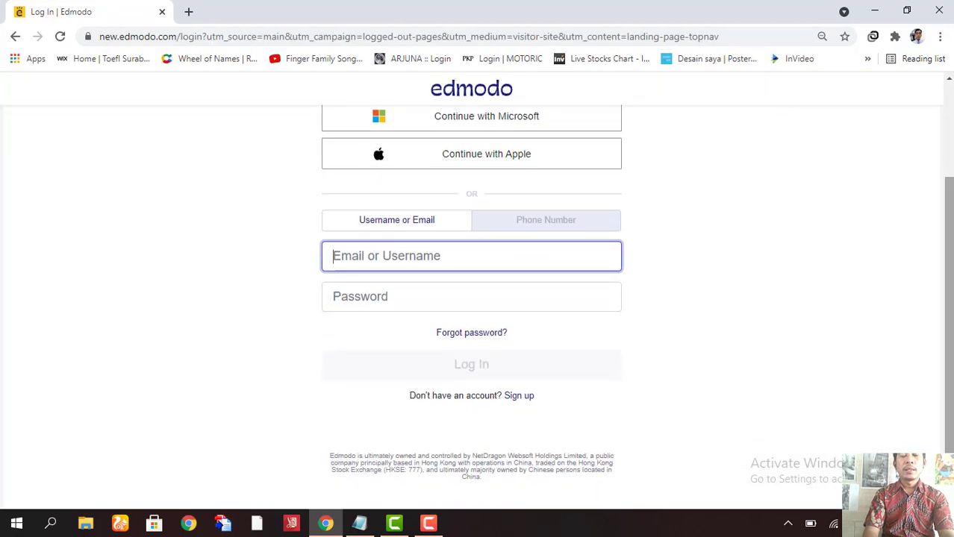
click(454, 256)
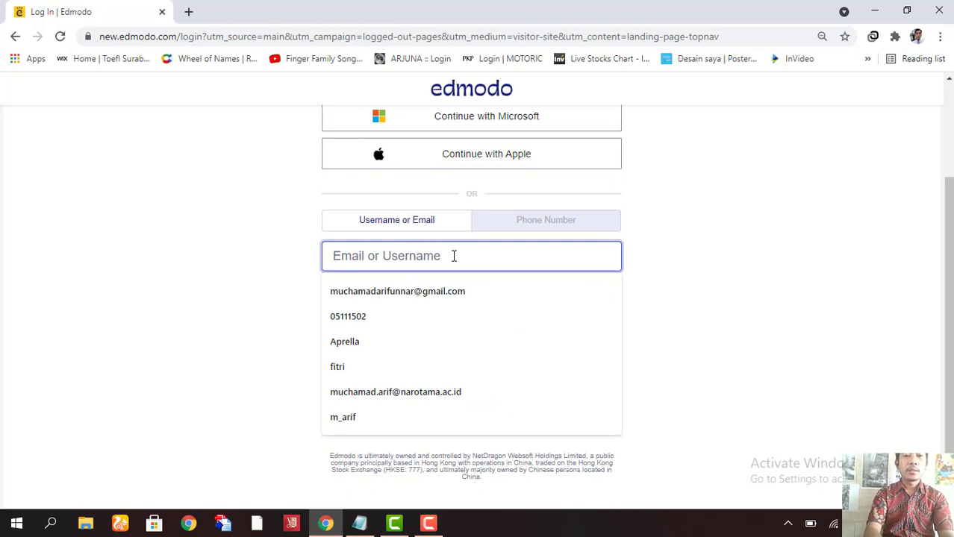
key(ctrl+v)
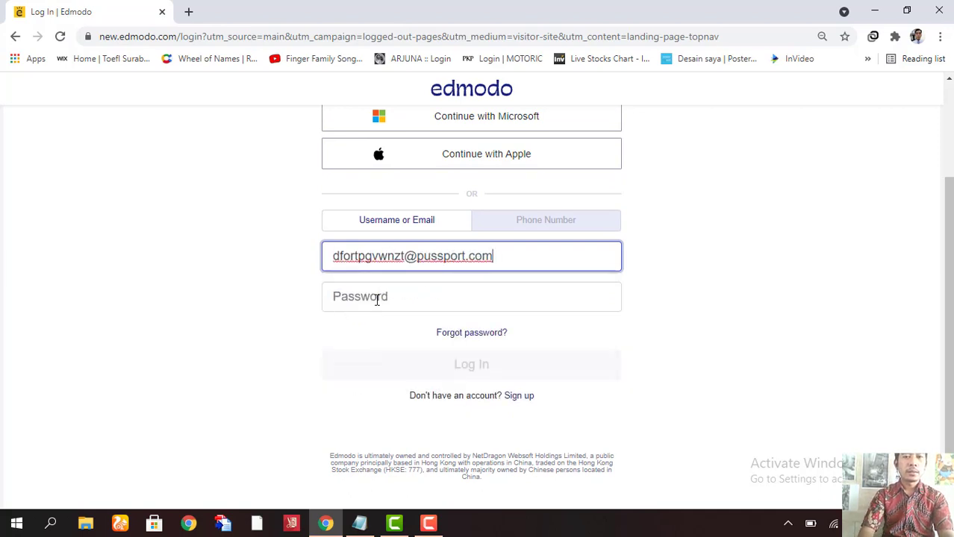
click(377, 298)
text(•••••)
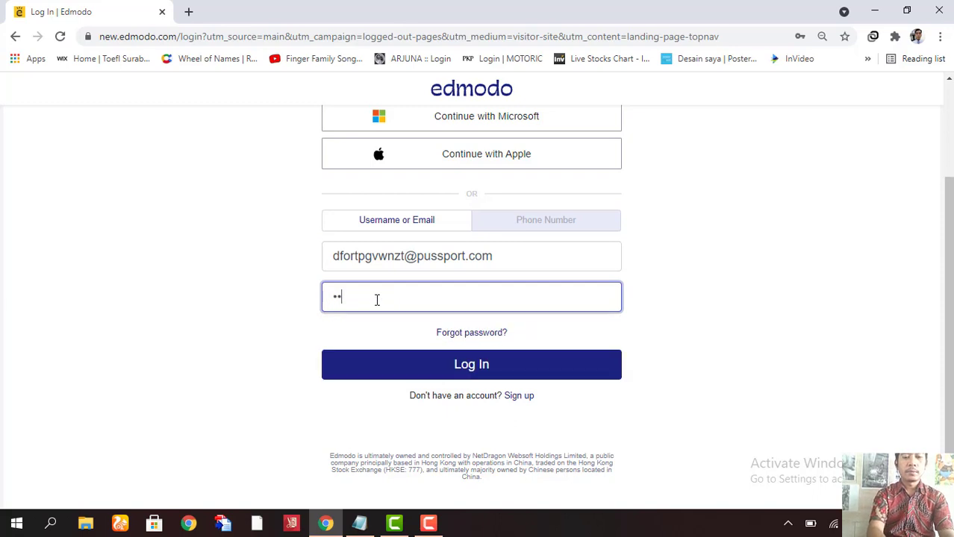
text(••••)
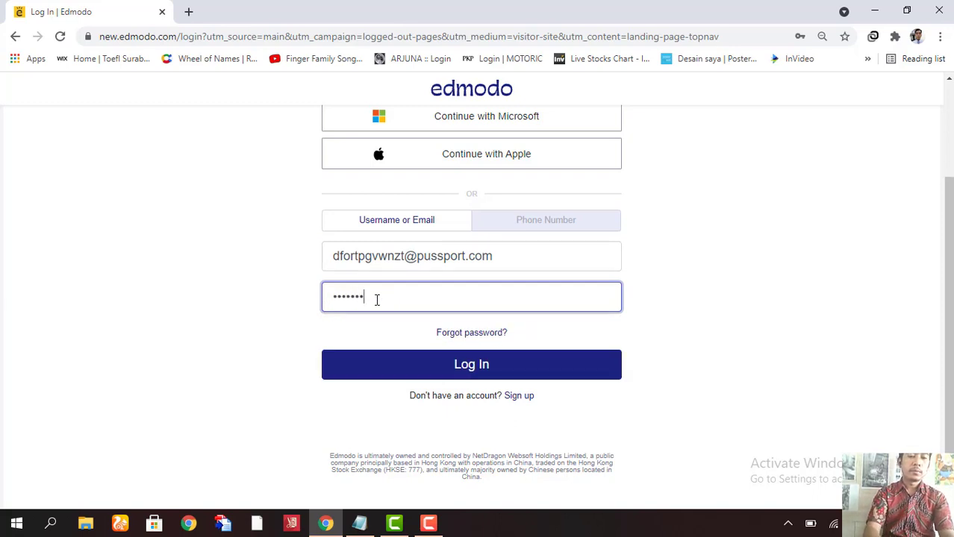
text(••••)
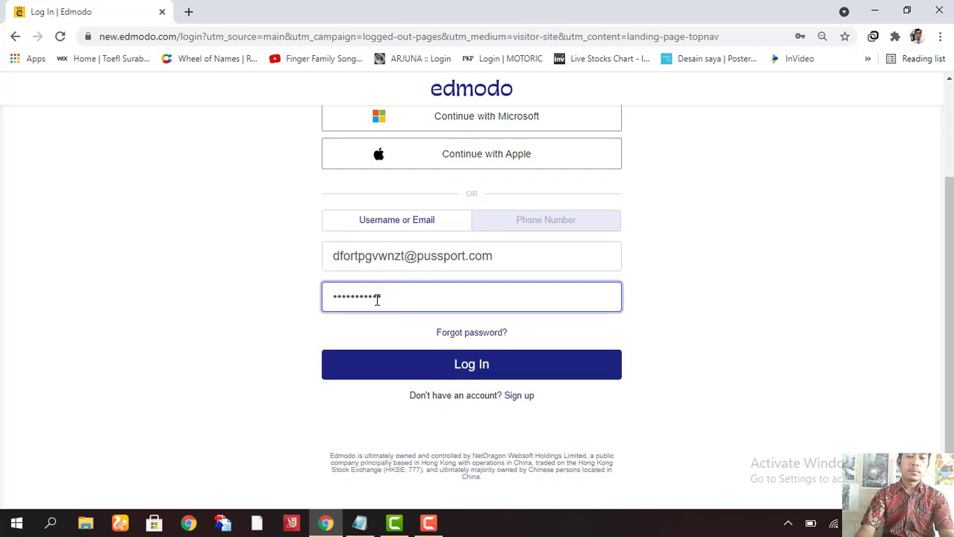
click(364, 368)
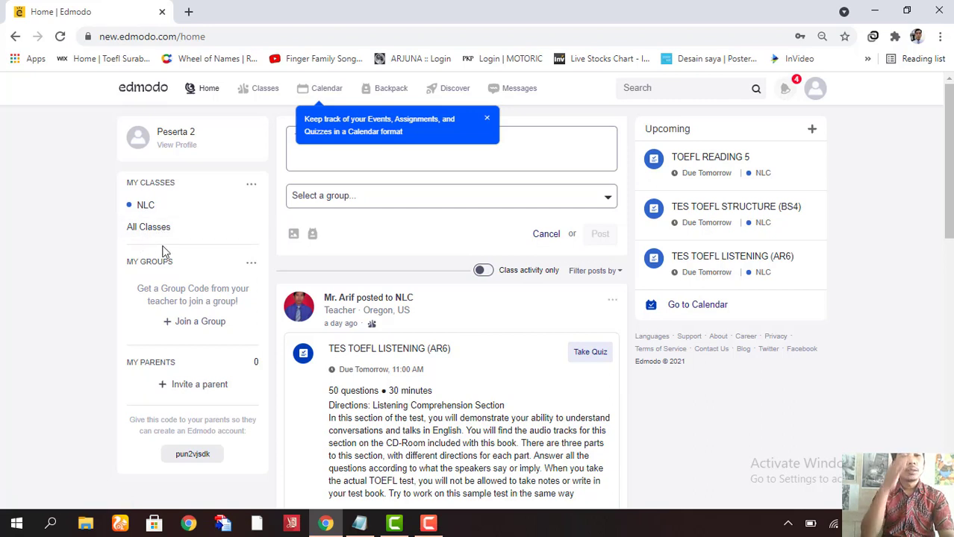
- Open the NLC class and dismiss the calendar tip covering its header
click(144, 209)
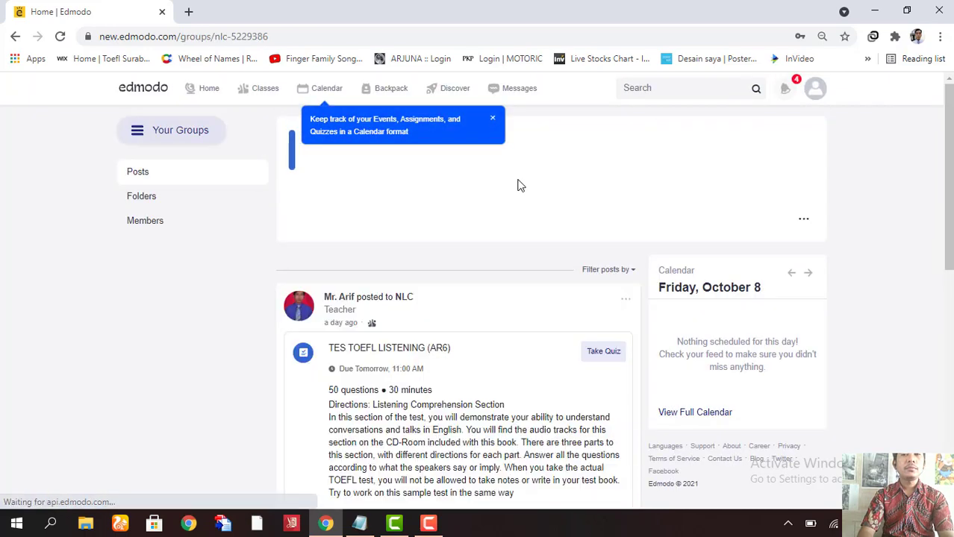
scroll(477, 298, down, 2)
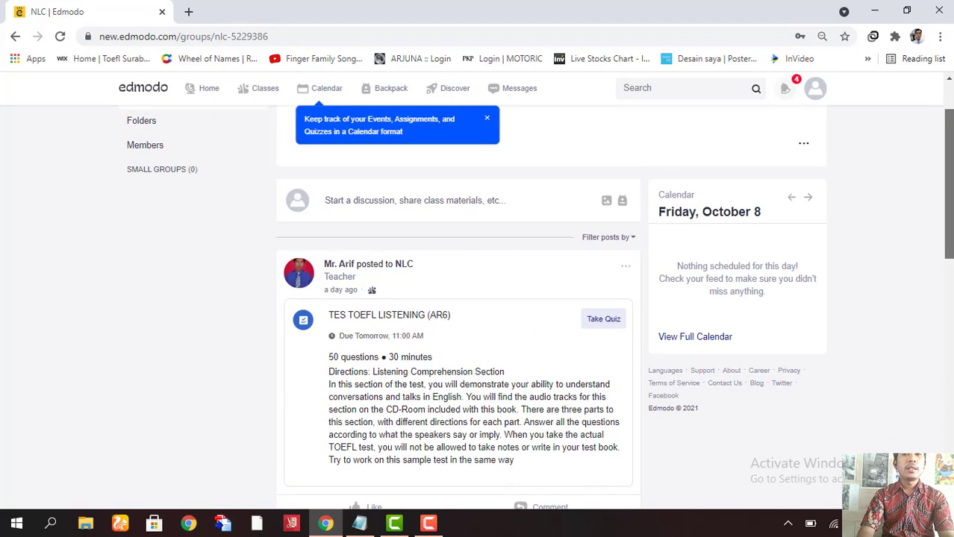
scroll(478, 299, up, 2)
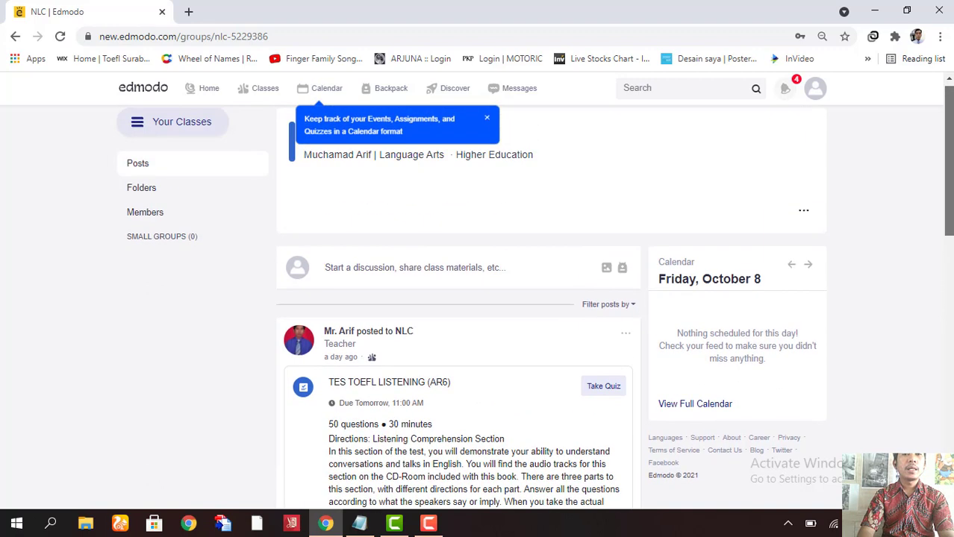
click(487, 118)
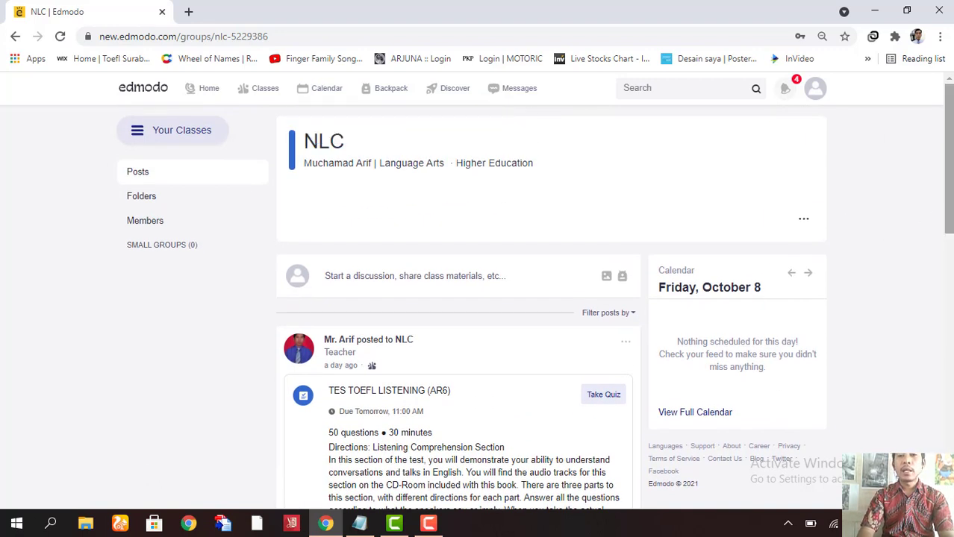
- Open the TES TOEFL LISTENING (AR6) quiz from the class posts and start taking it
mouse_move(949, 159)
mouse_down()
mouse_move(950, 200)
mouse_move(950, 175)
mouse_up()
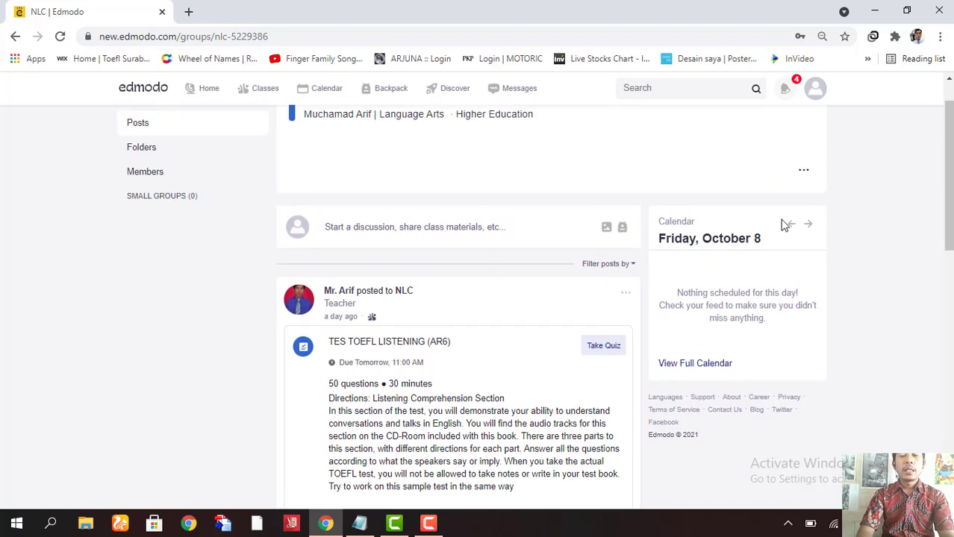
drag(948, 179, 949, 226)
scroll(702, 347, down, 1)
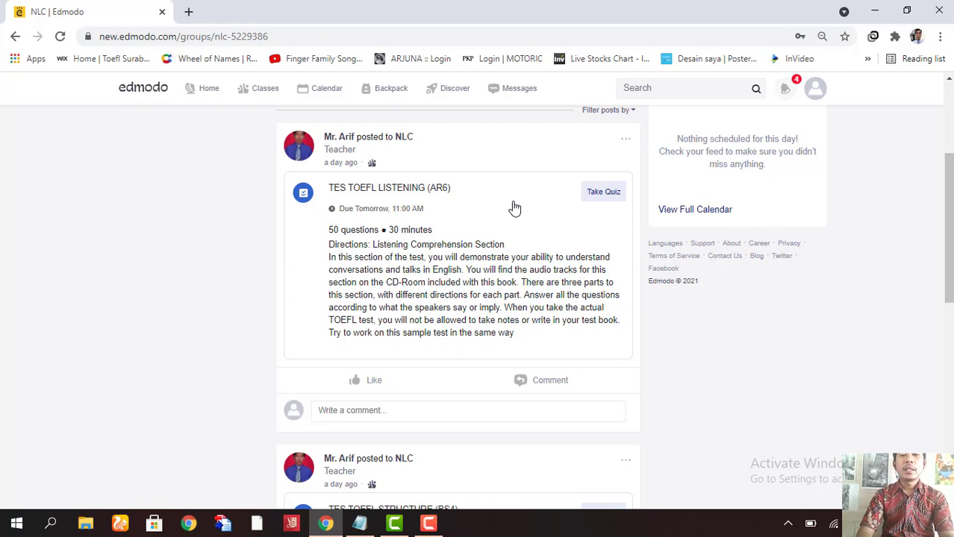
mouse_move(947, 270)
mouse_down()
mouse_move(946, 418)
mouse_move(947, 211)
mouse_move(947, 269)
mouse_up()
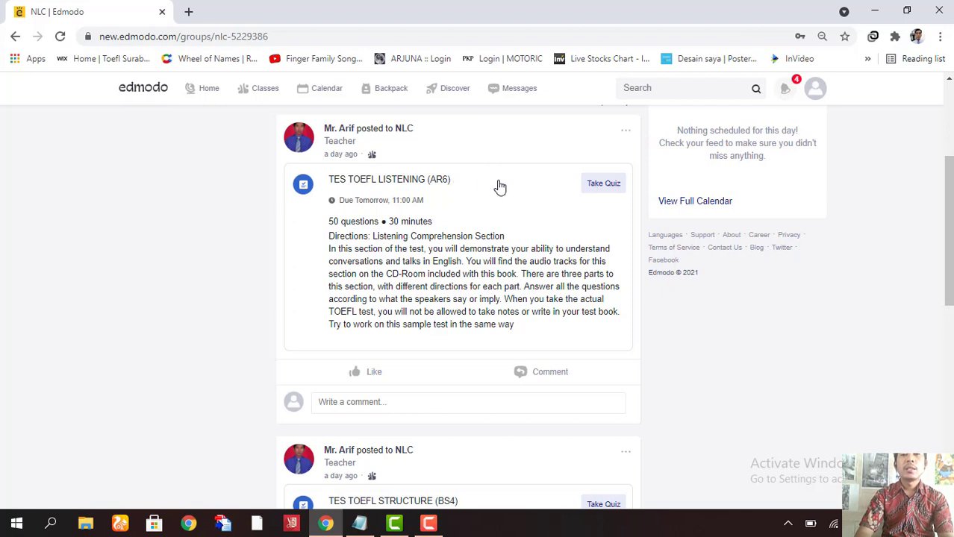
click(610, 184)
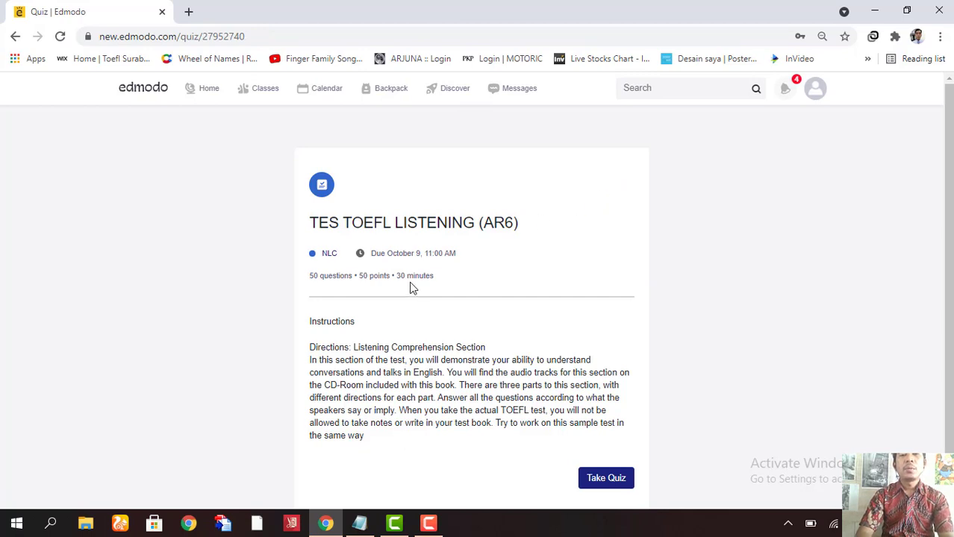
drag(949, 293, 949, 297)
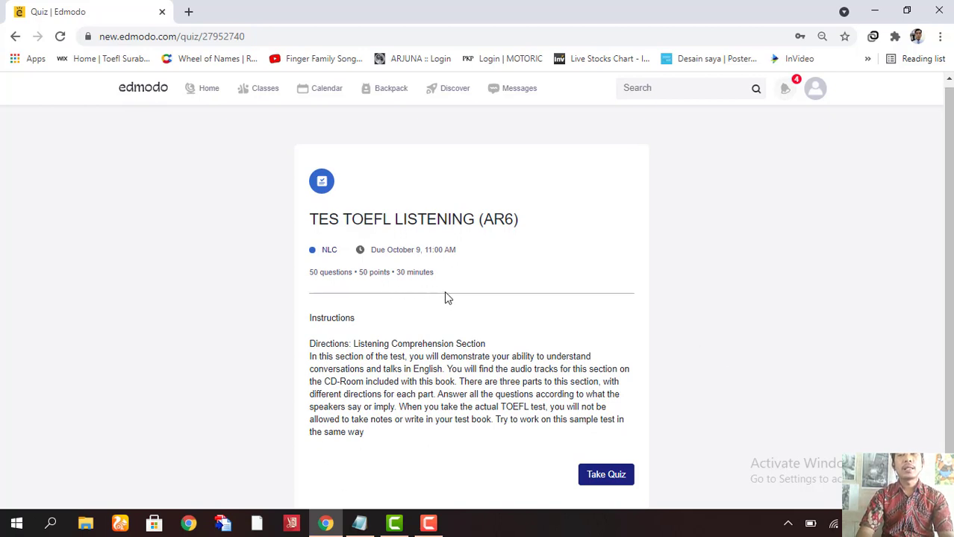
click(598, 478)
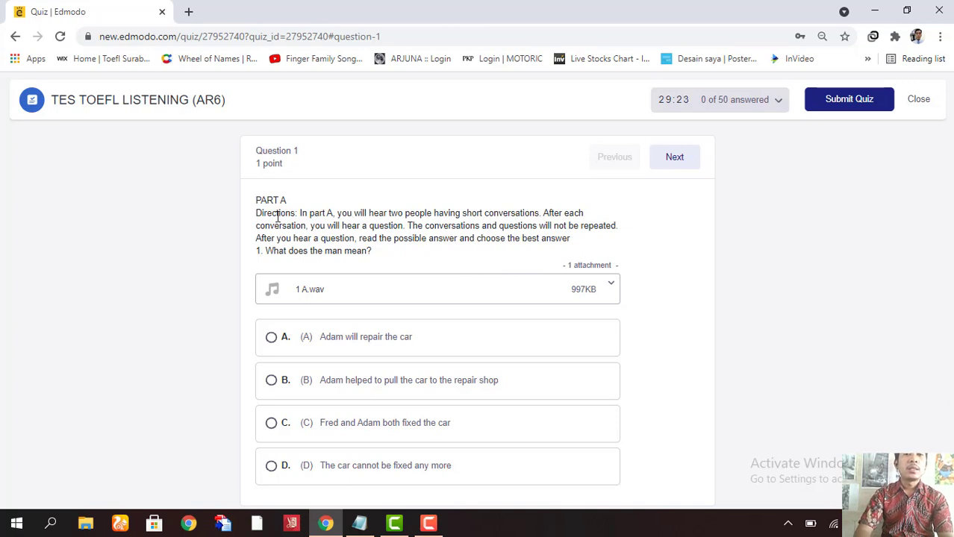
- Review question 1's directions and play a few seconds of its audio attachment 1 A.wav, pausing it before returning to the quiz
drag(256, 199, 379, 249)
click(316, 297)
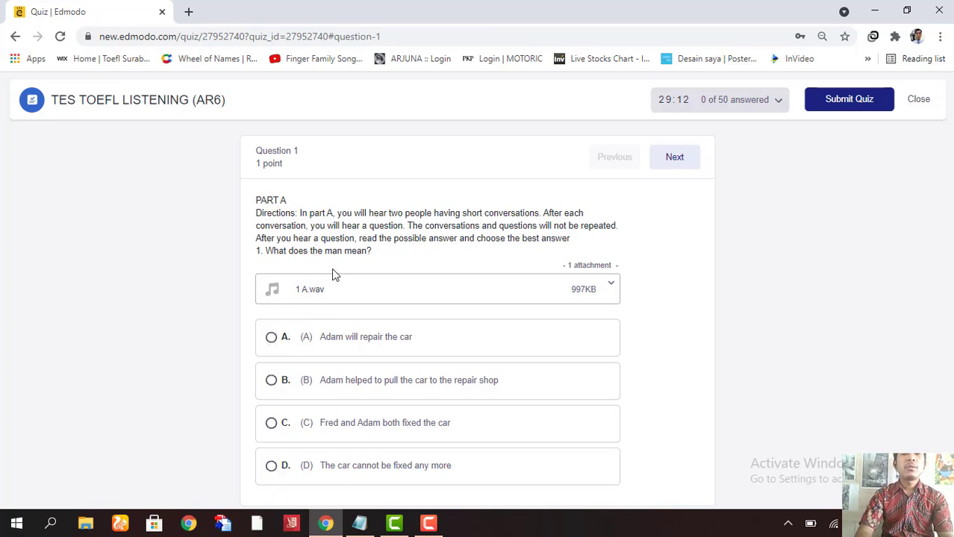
click(316, 297)
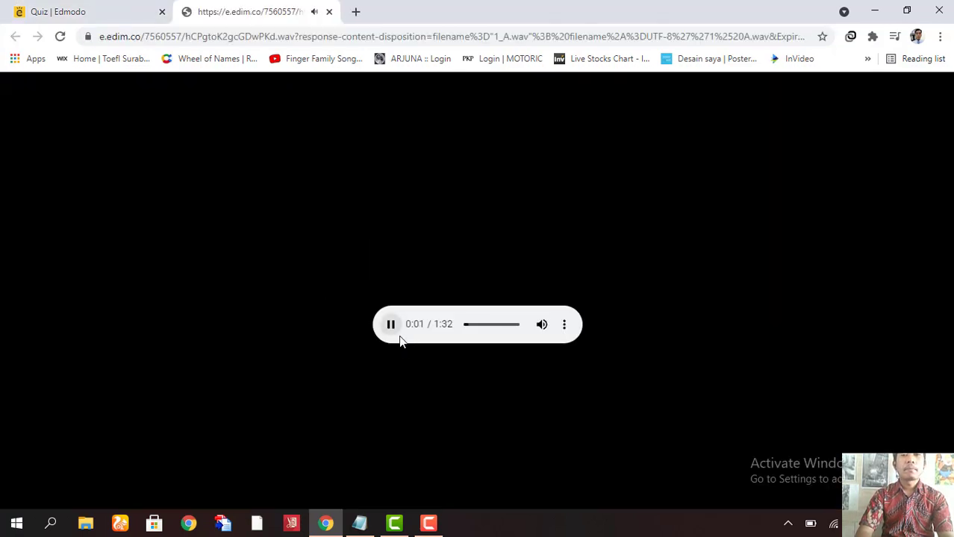
click(391, 325)
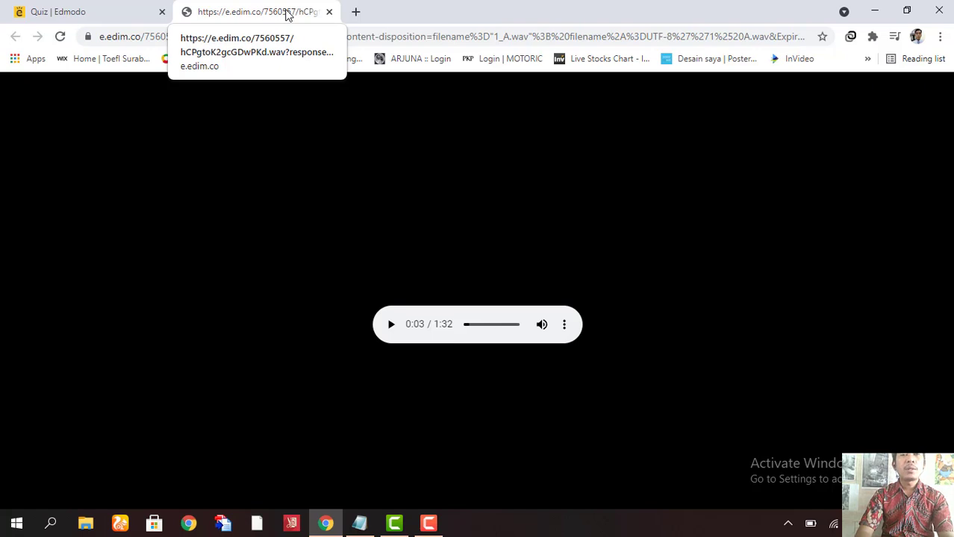
click(70, 9)
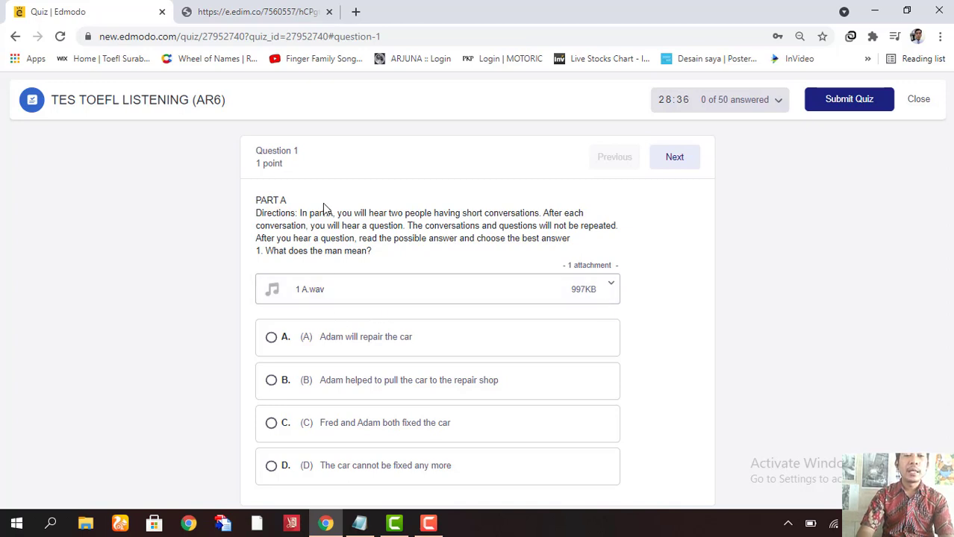
- Answer question 1 with option A and advance to question 2, closing the leftover audio page
click(272, 338)
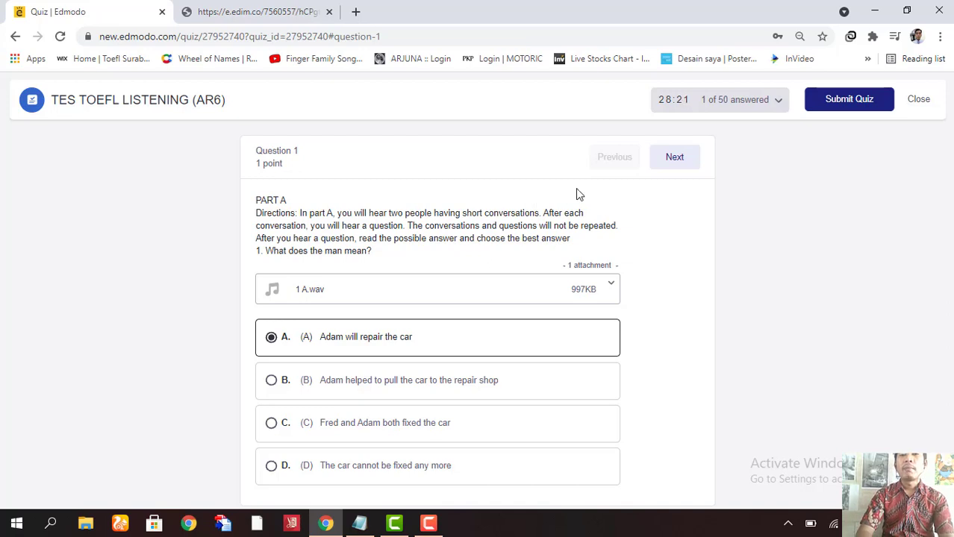
click(675, 161)
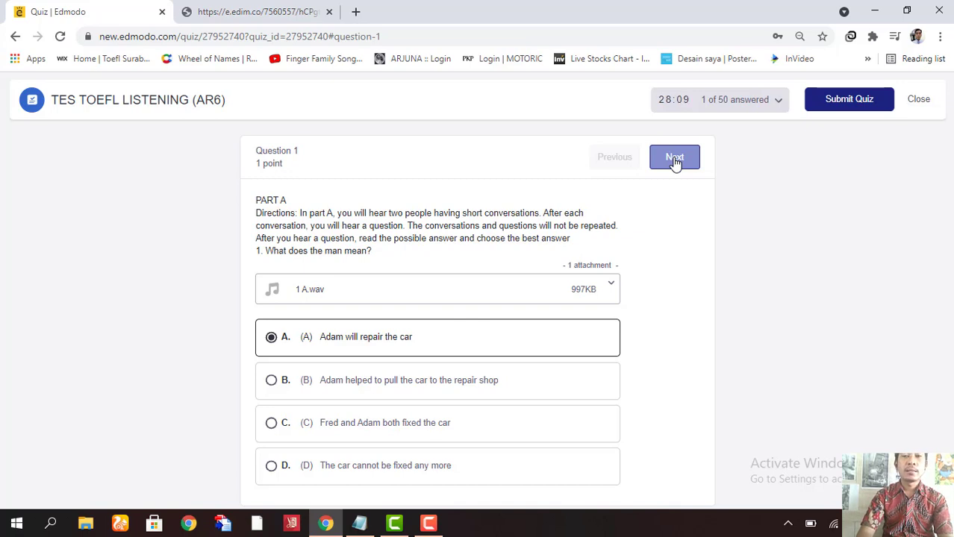
click(675, 160)
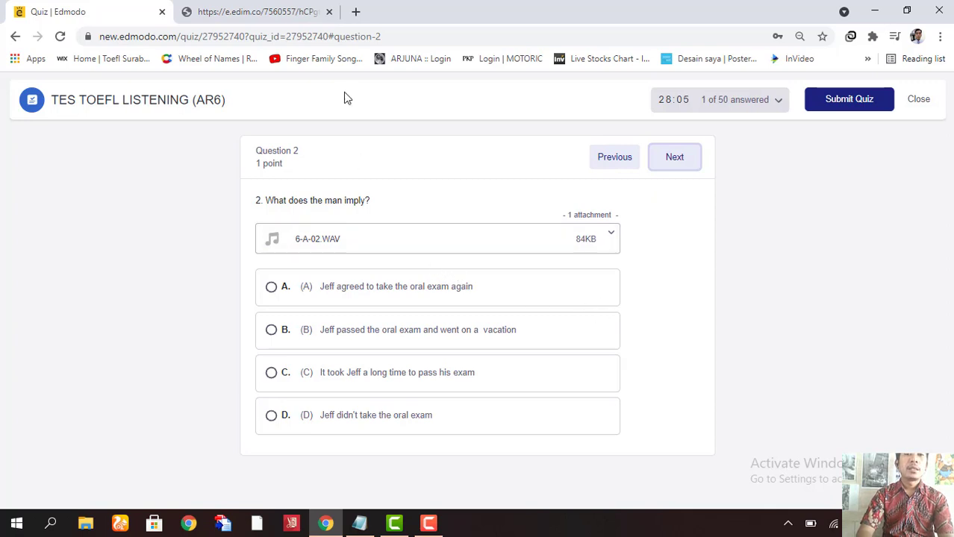
click(326, 12)
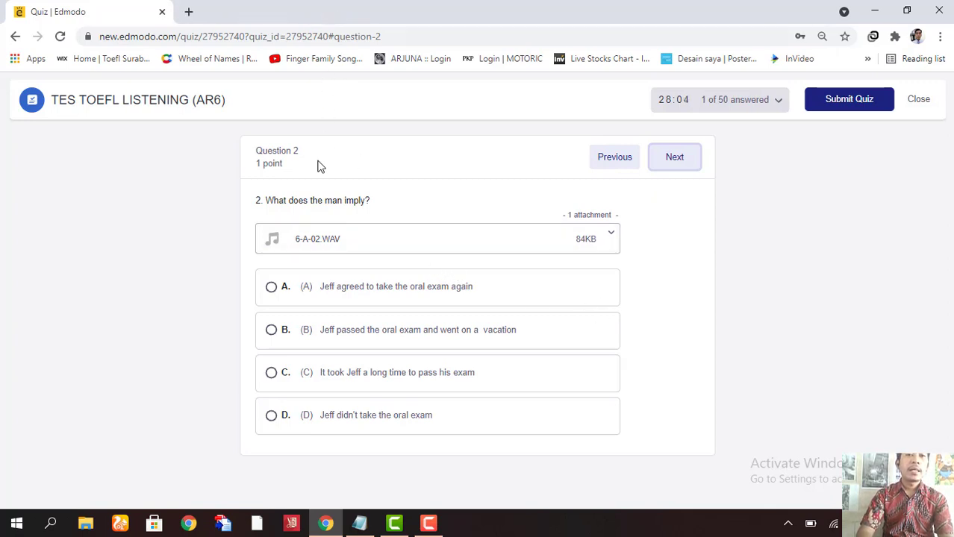
- Sample question 2's audio 6-A-02.WAV and close it, answer with option B and continue to question 3
click(321, 240)
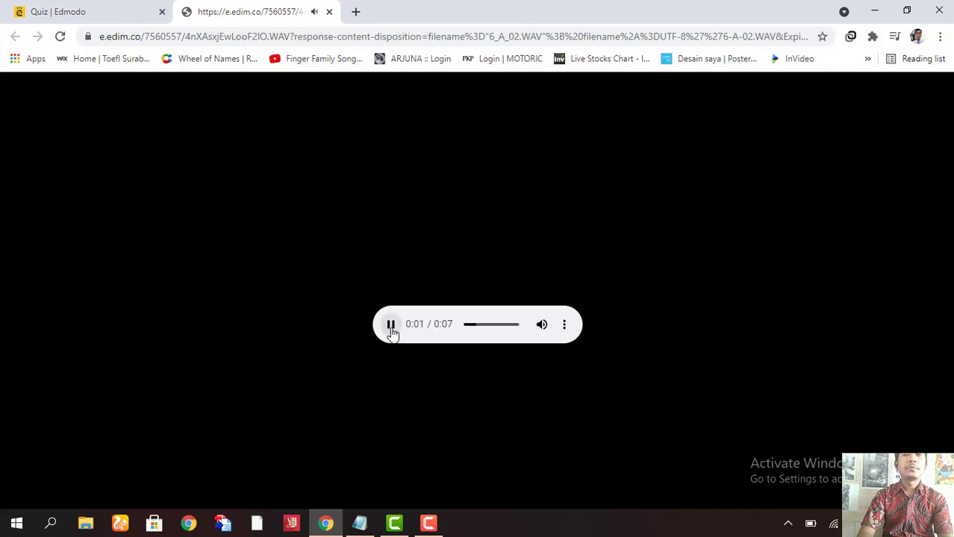
click(391, 328)
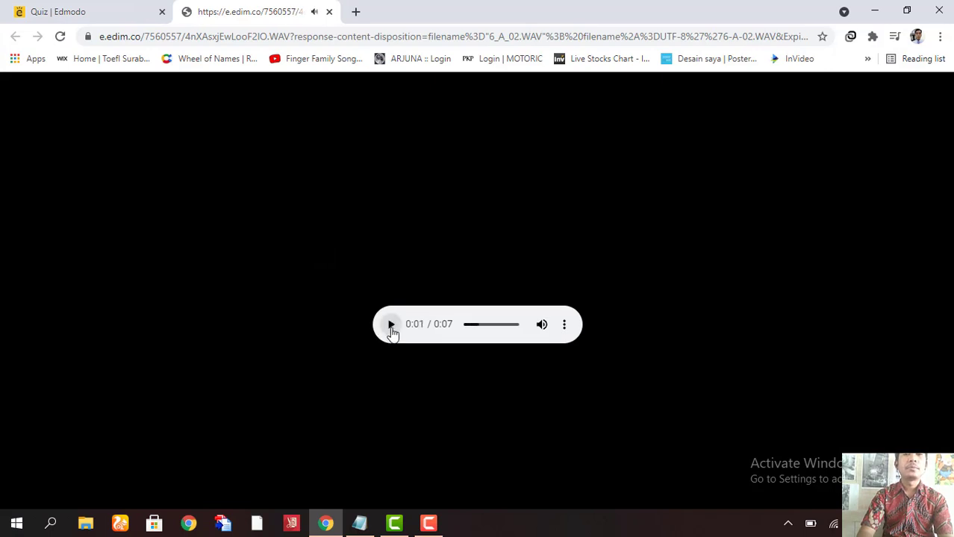
click(330, 12)
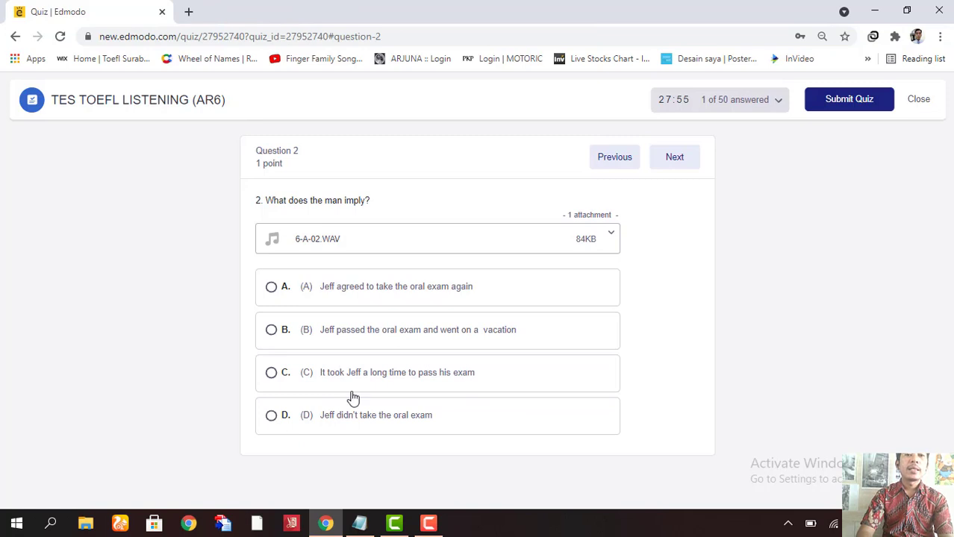
click(272, 332)
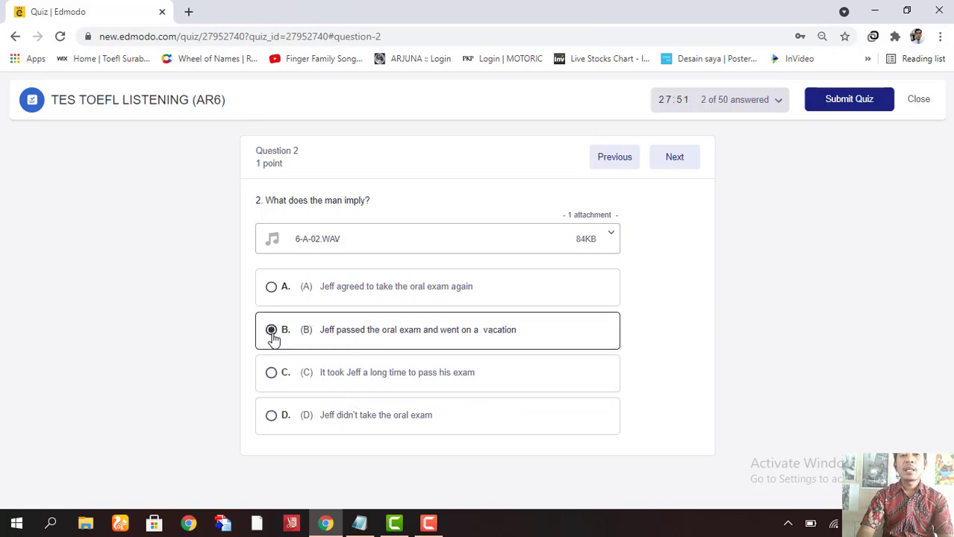
click(675, 165)
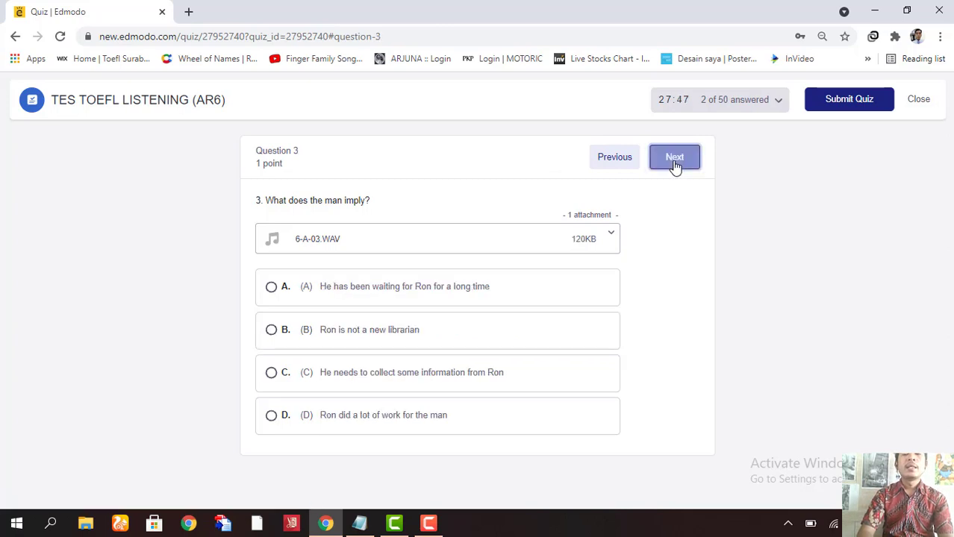
- Answer question 3 with option C, question 4 with option D and question 5 with option A
click(271, 374)
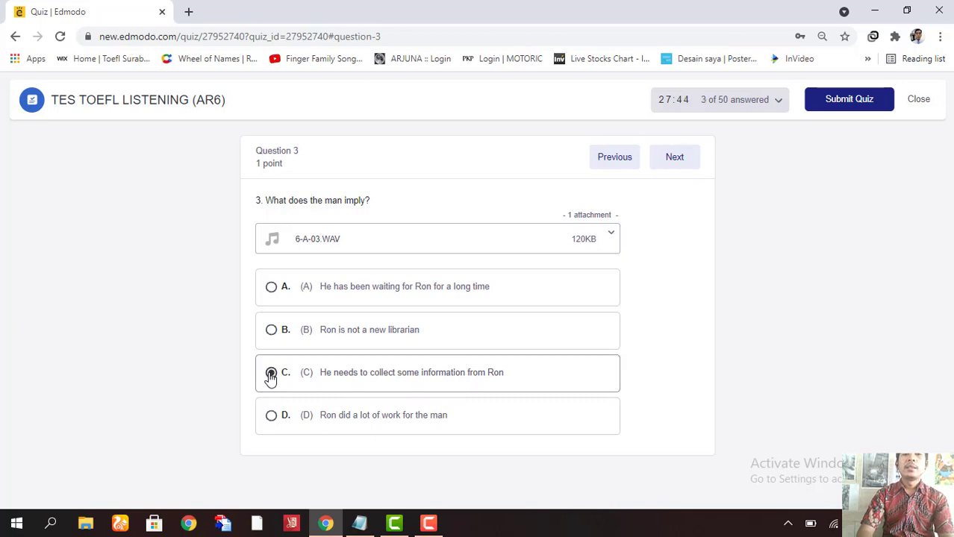
click(661, 164)
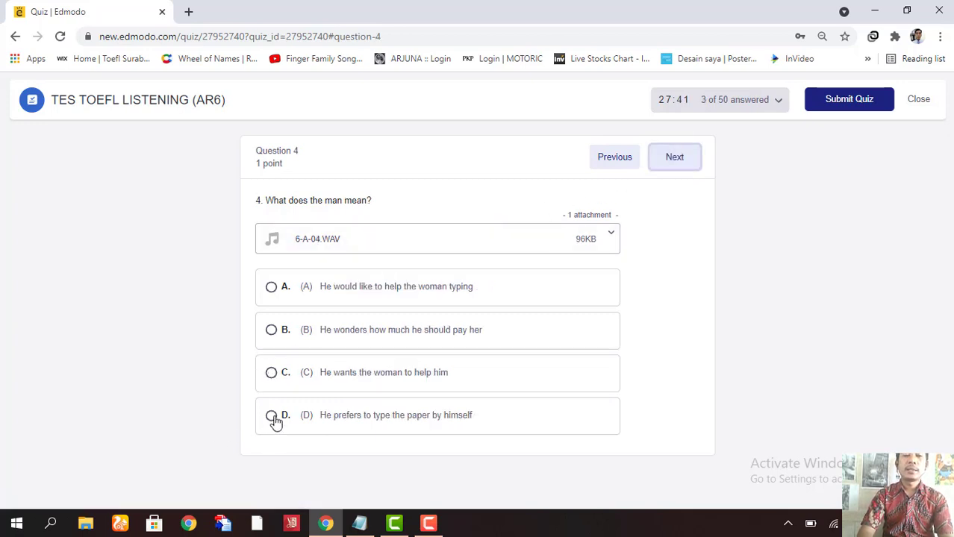
click(272, 418)
click(673, 163)
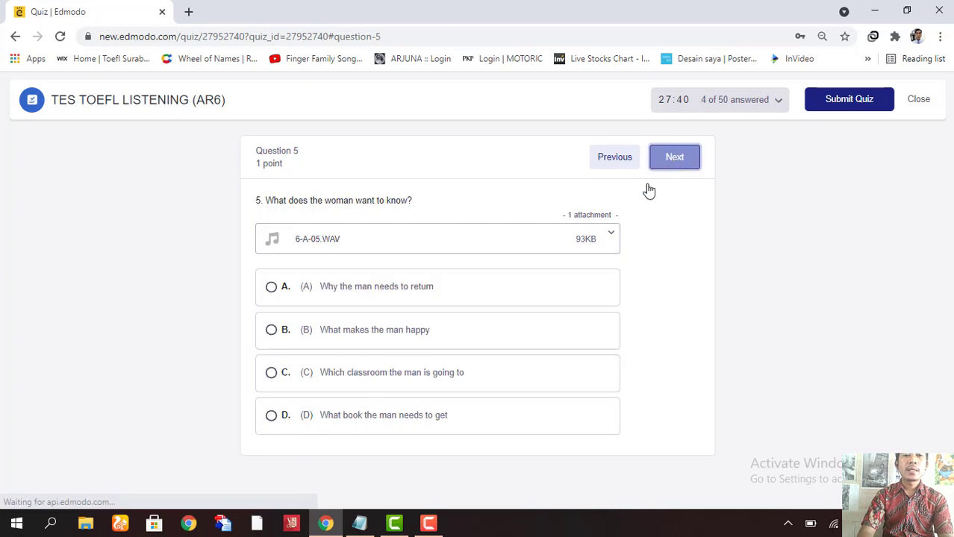
click(271, 296)
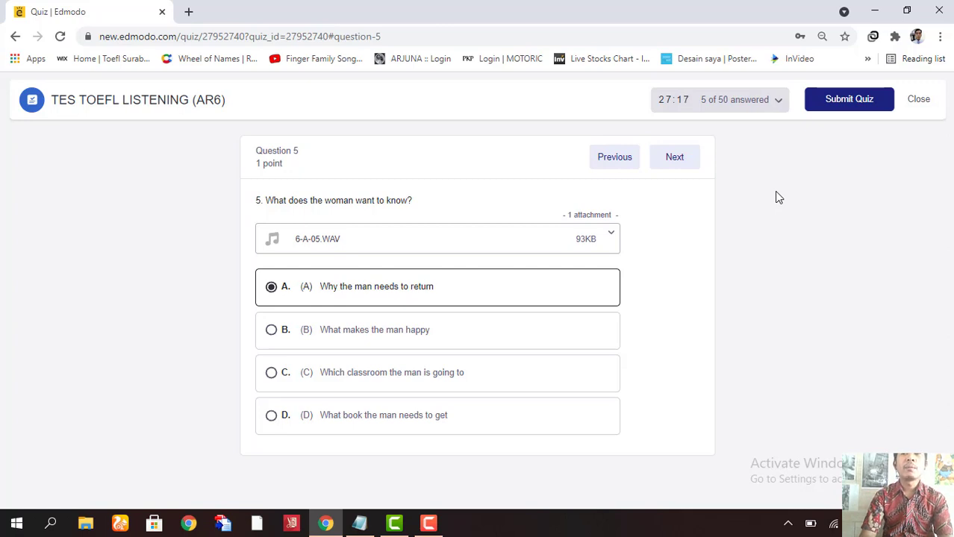
- Open the quiz submission confirmation, highlight its notice about unanswered questions, and return to the quiz without submitting
click(850, 103)
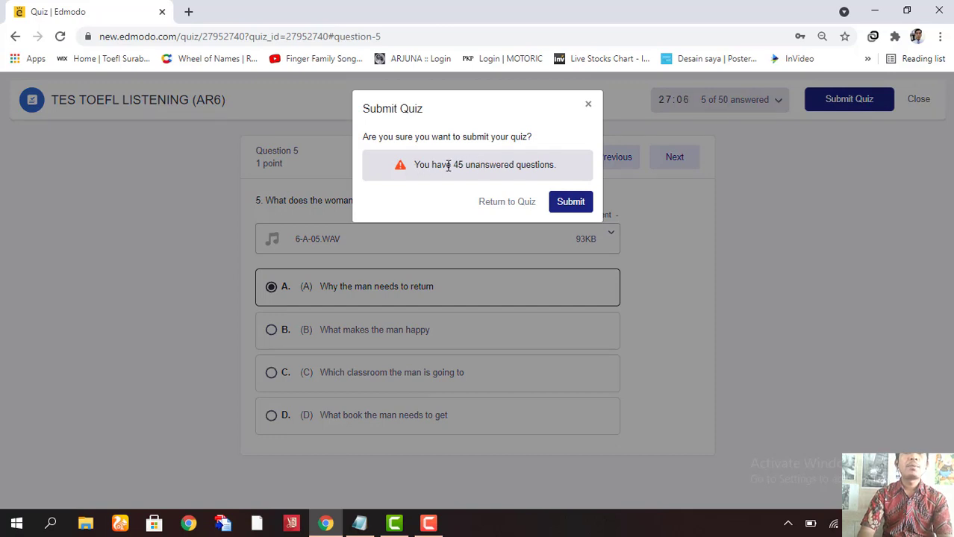
drag(452, 165, 559, 170)
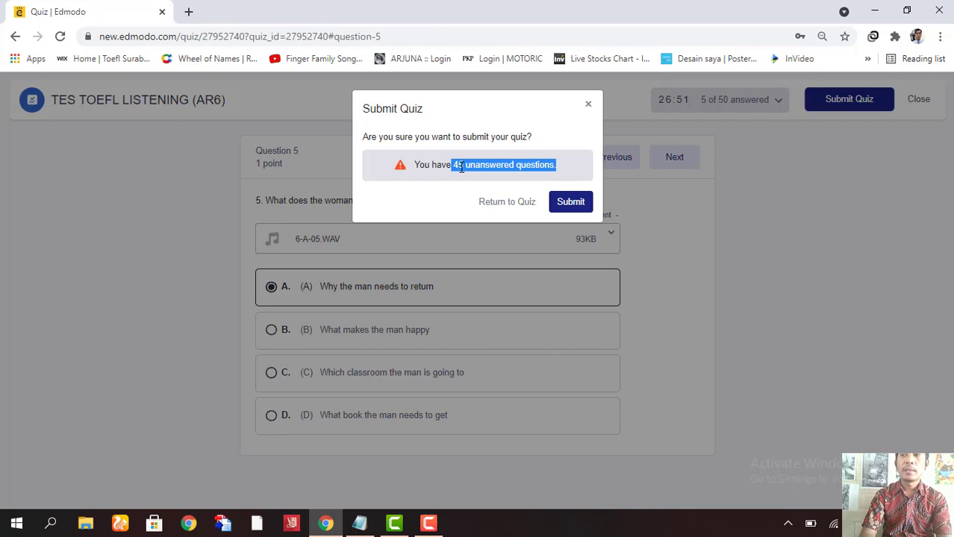
click(501, 206)
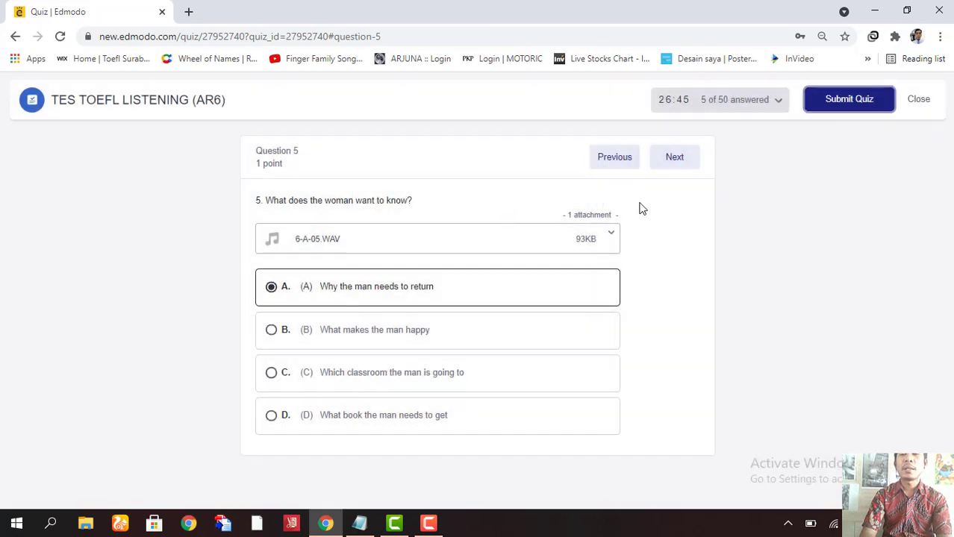
- Browse forward through the questions to question 8 without answering and go back to question 5
click(656, 160)
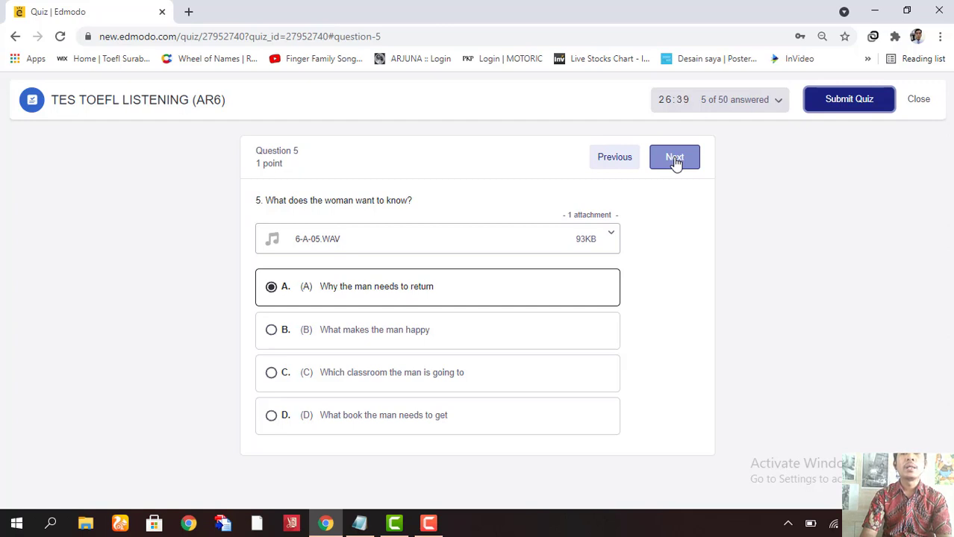
click(675, 162)
click(674, 162)
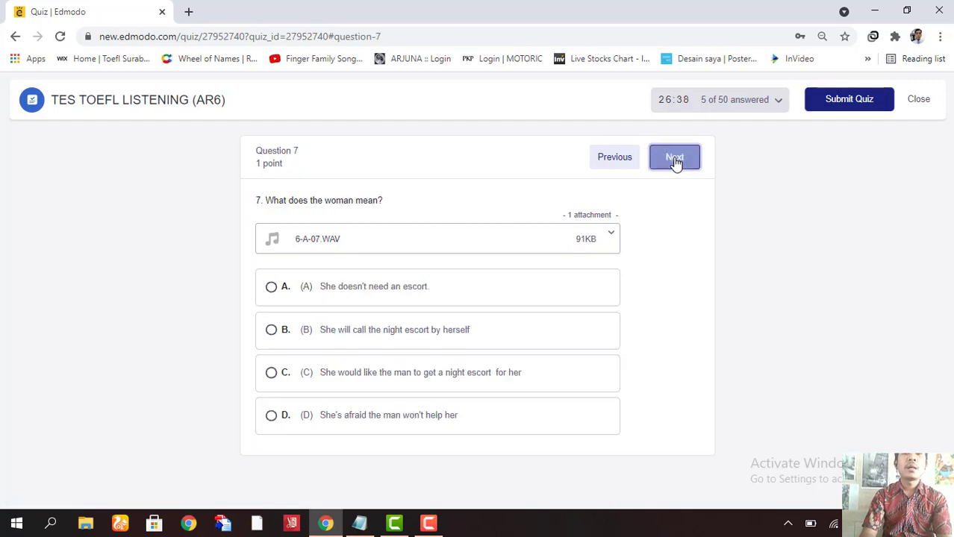
click(674, 162)
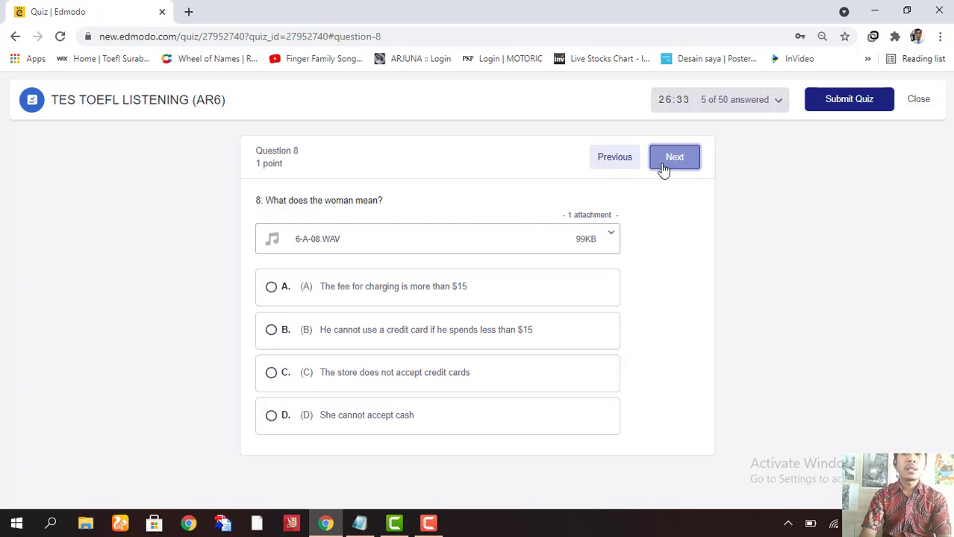
click(620, 163)
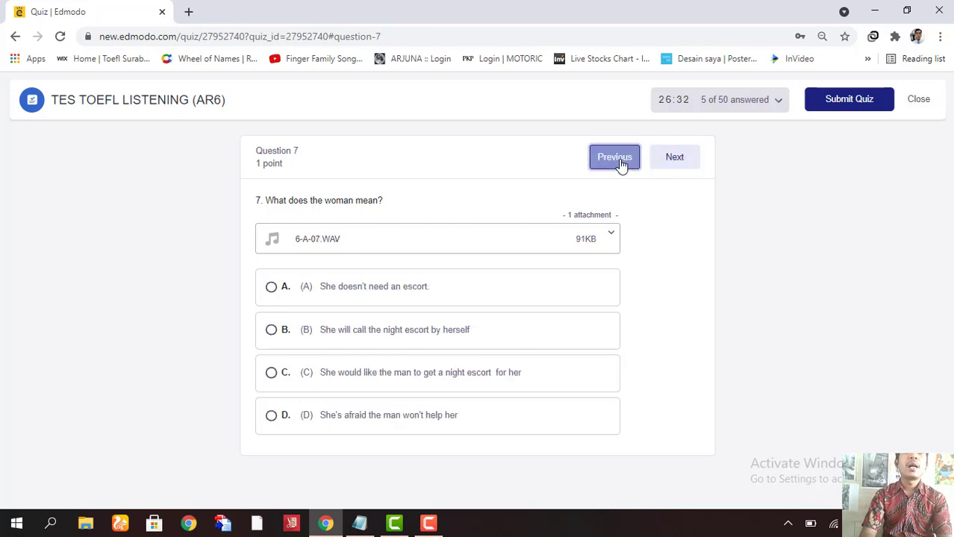
click(619, 164)
click(619, 164)
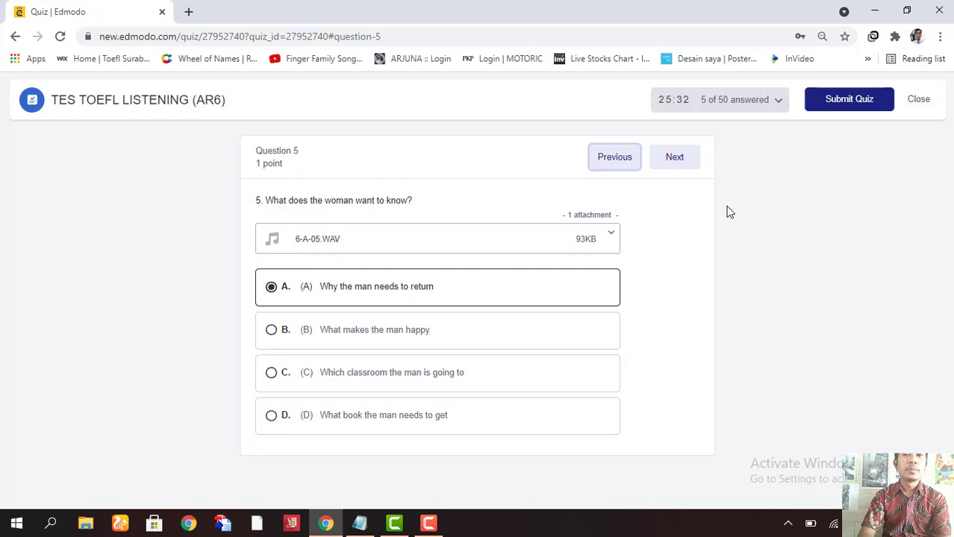
- Try changing question 5's answer to options B and C, and restore option A
click(270, 334)
click(270, 372)
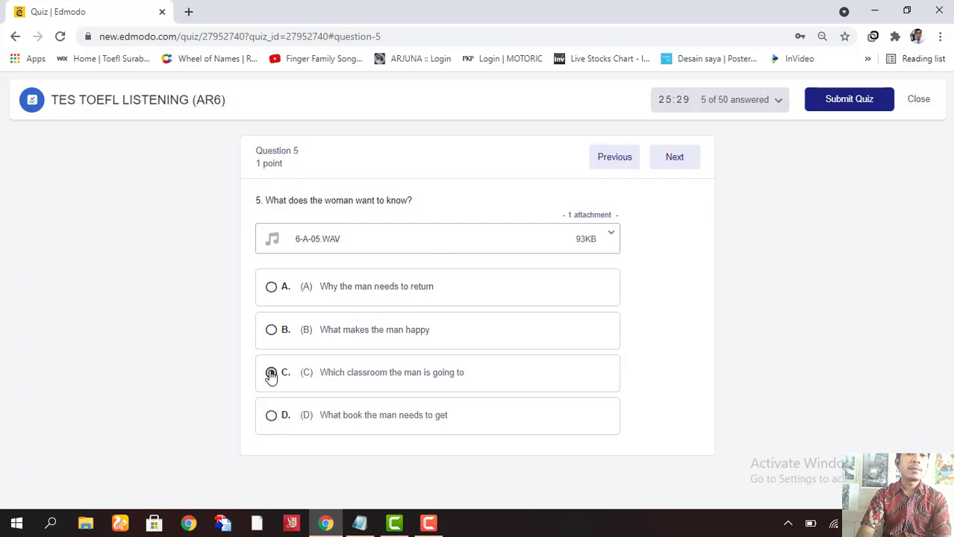
click(272, 289)
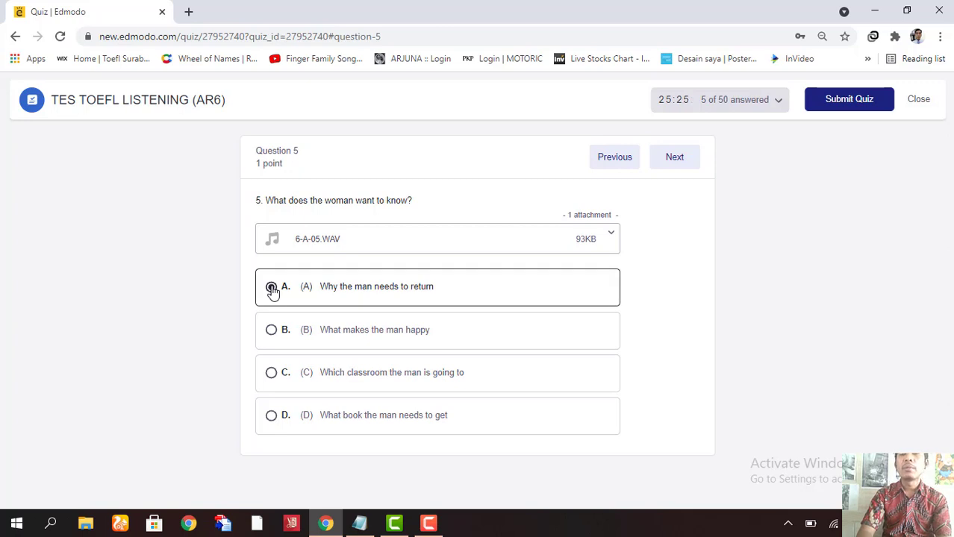
click(271, 332)
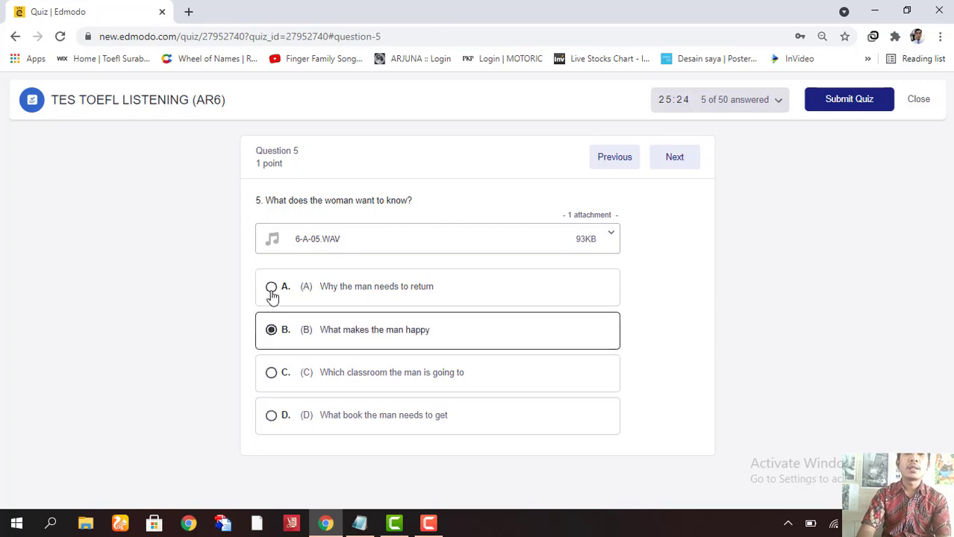
click(272, 296)
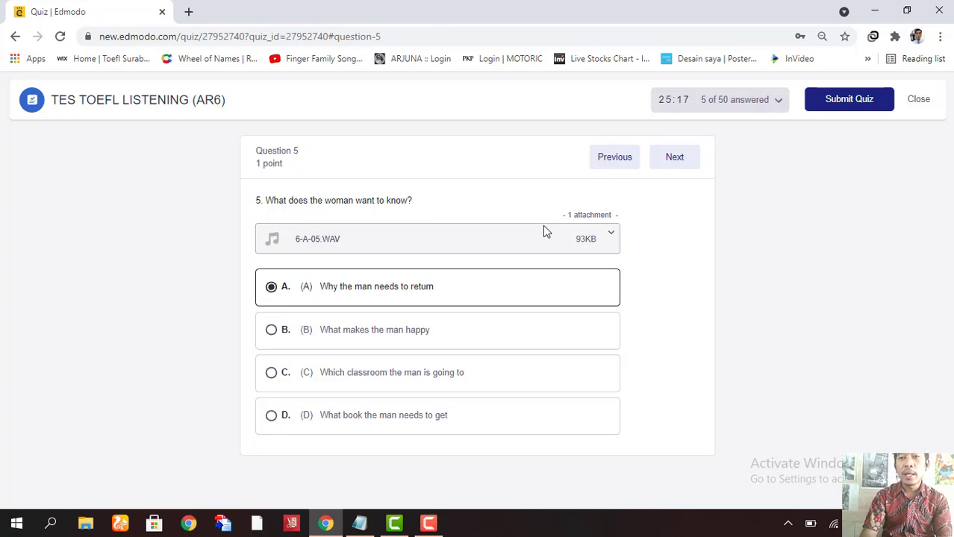
- Submit the TES TOEFL LISTENING (AR6) quiz, confirming the submission, and return to the NLC class page
click(845, 101)
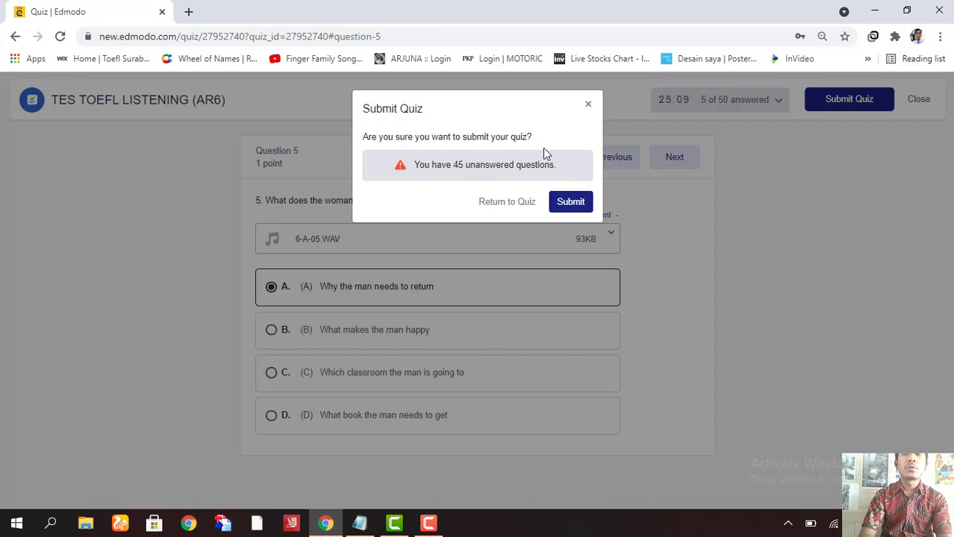
click(570, 204)
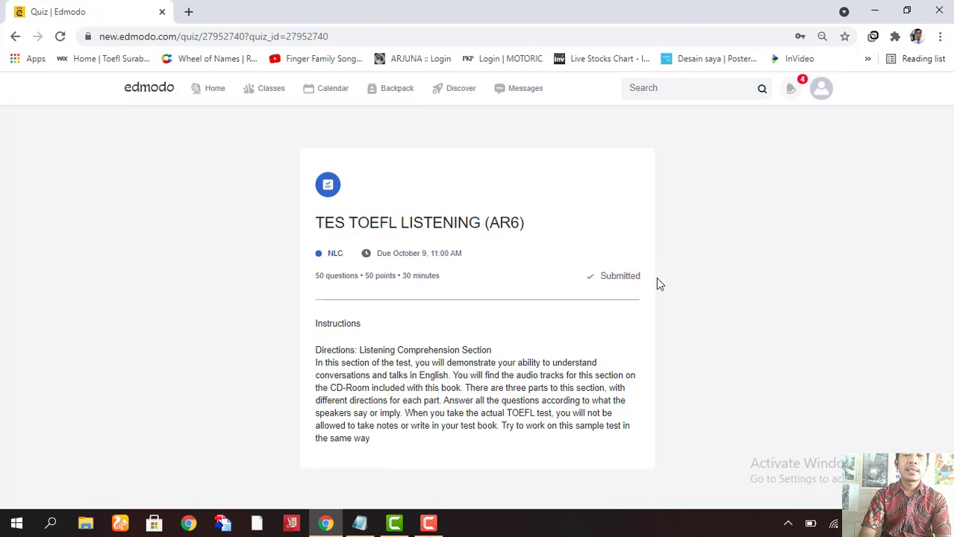
click(278, 94)
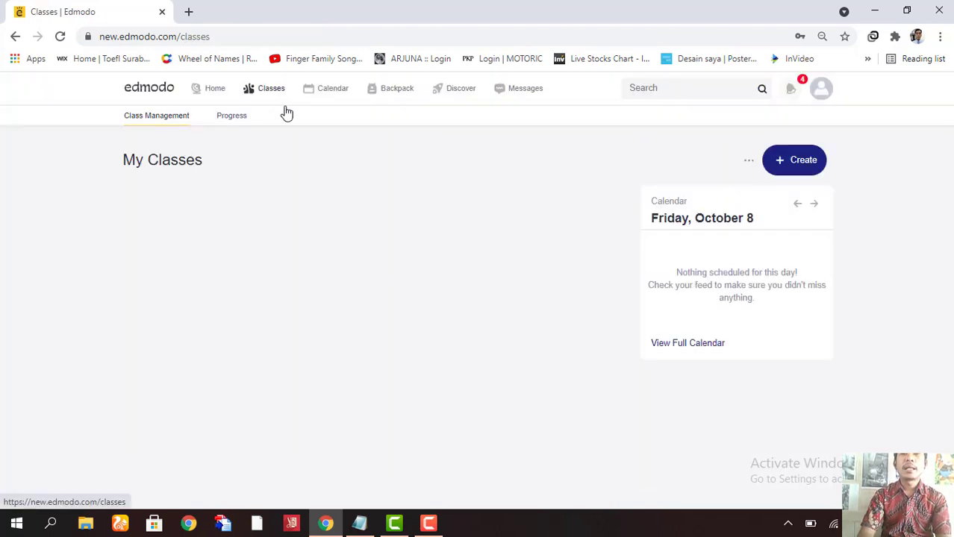
click(156, 207)
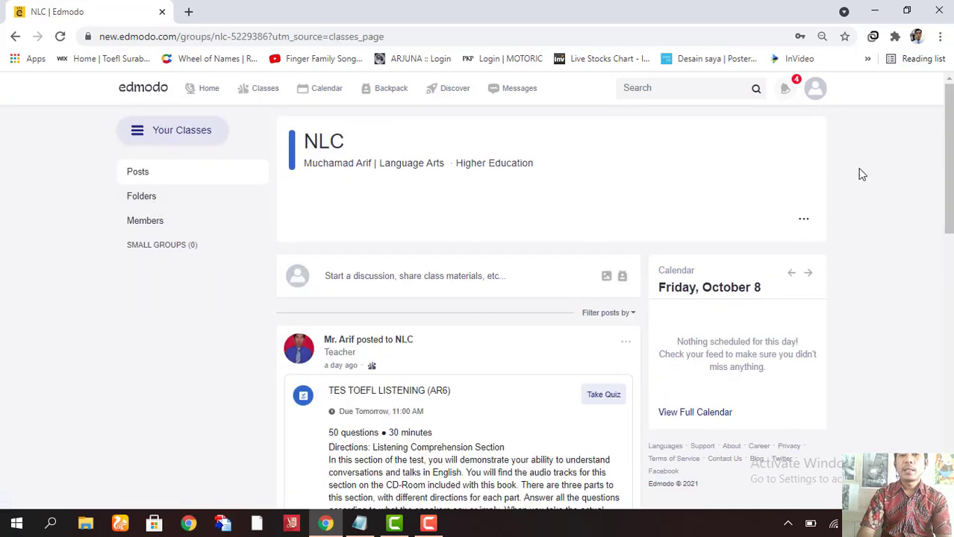
- Review the NLC class posts for the listening, structure and reading quizzes, and reload the class page
scroll(612, 306, down, 3)
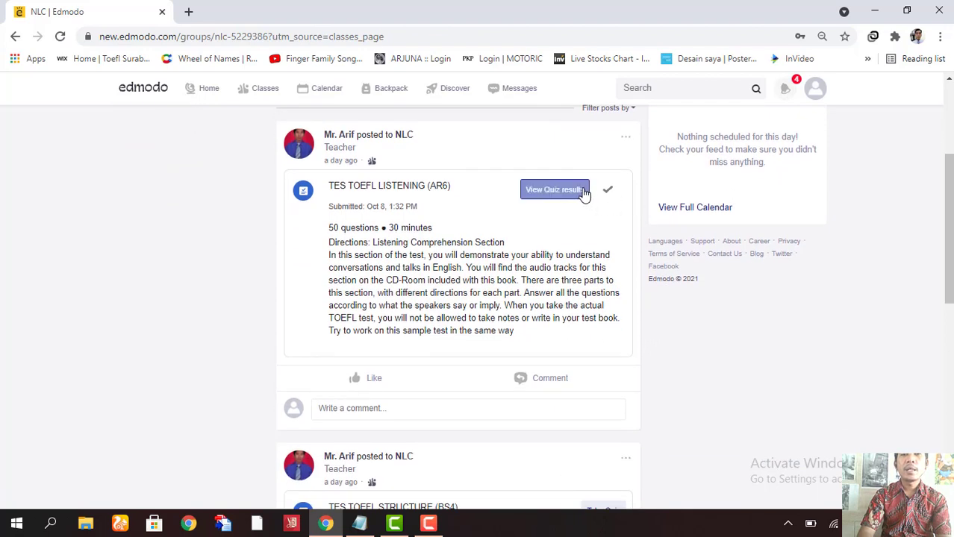
scroll(609, 183, down, 1)
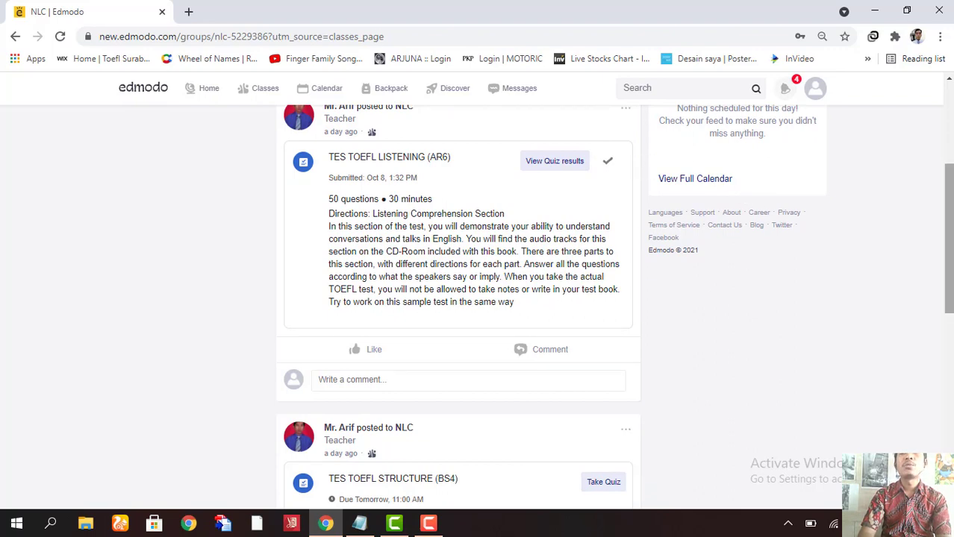
scroll(478, 306, down, 5)
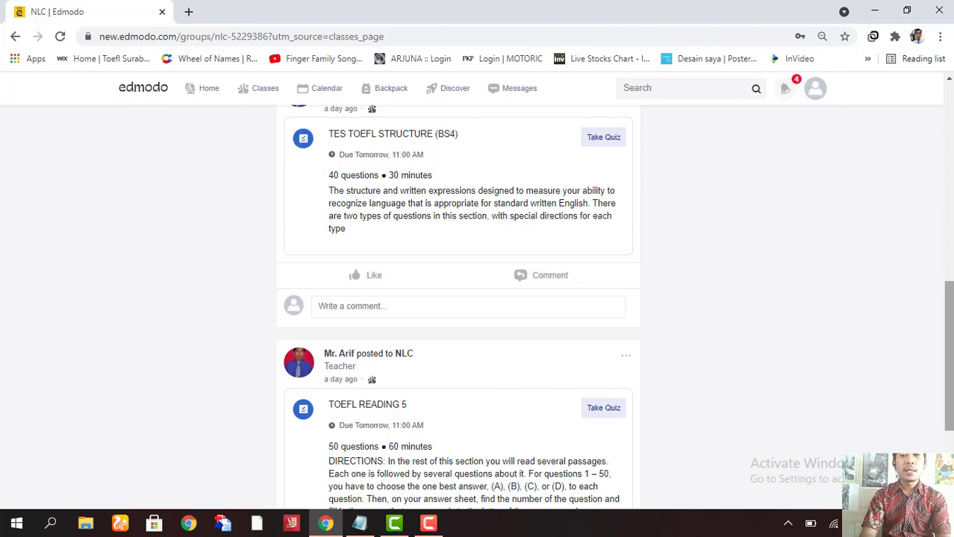
scroll(948, 351, up, 10)
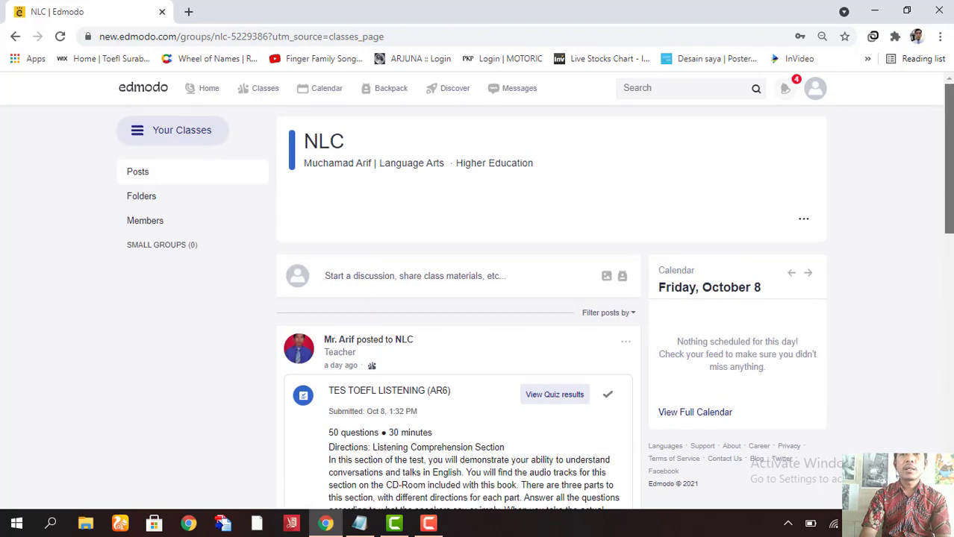
drag(950, 123, 952, 146)
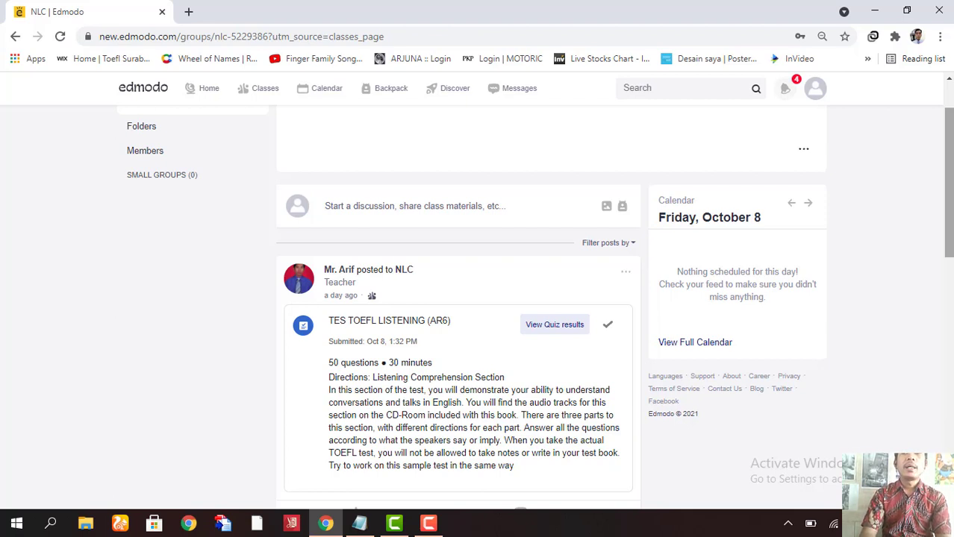
scroll(477, 298, up, 1)
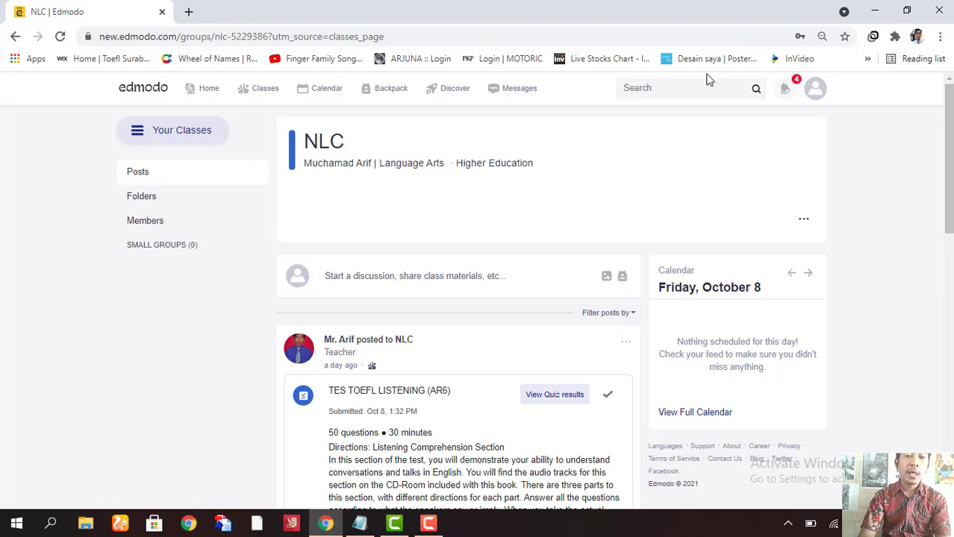
click(382, 39)
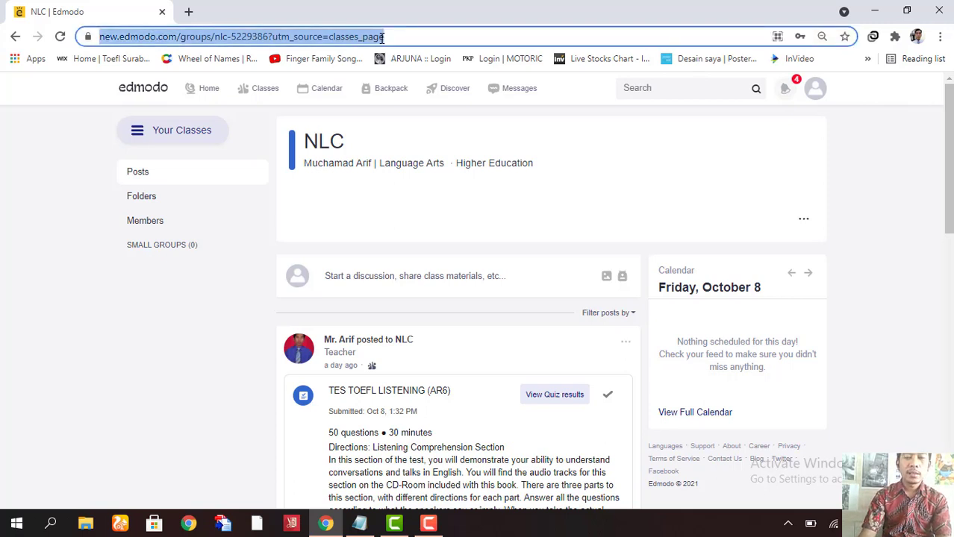
key(Return)
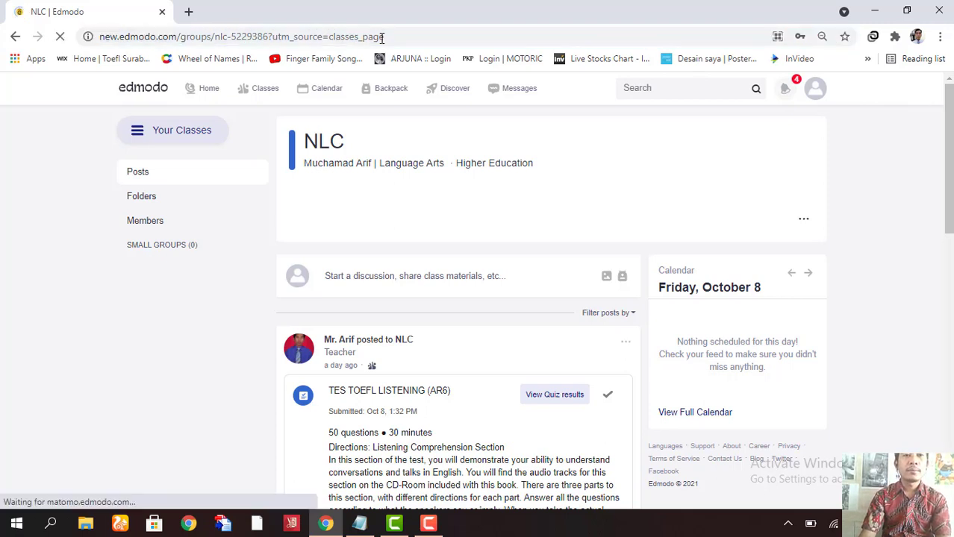